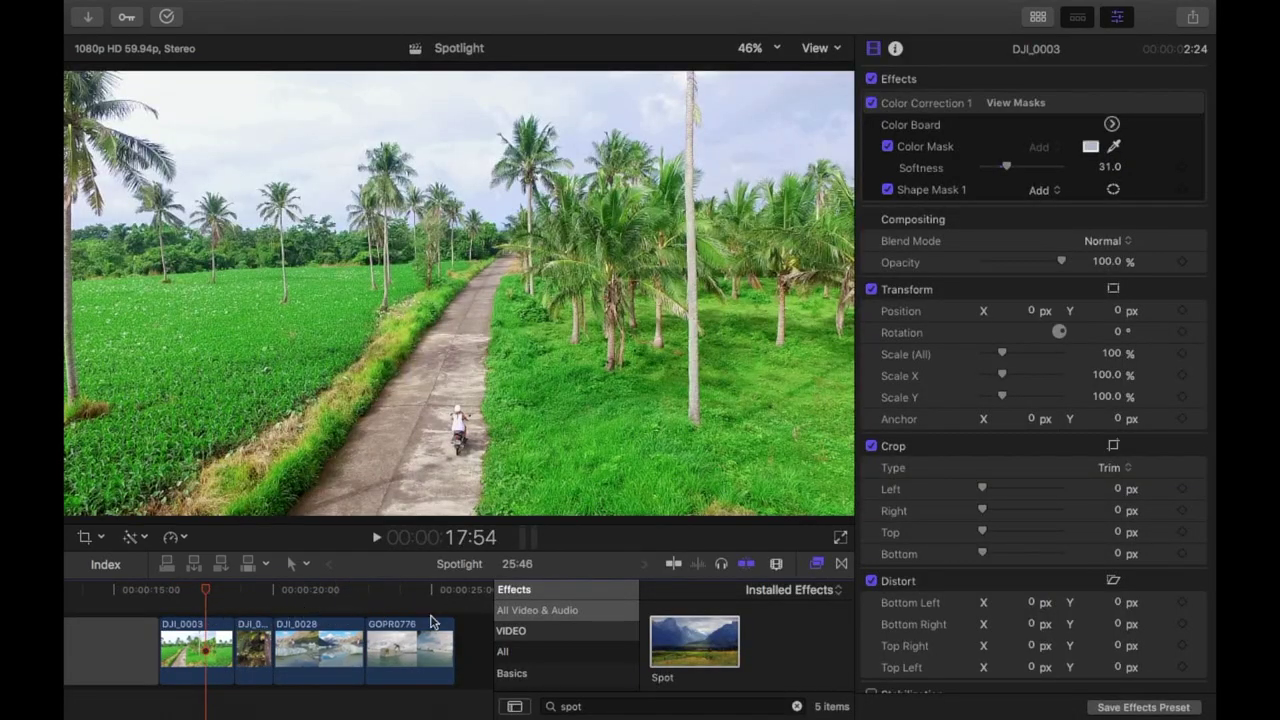
Park the playhead at the start of clip DJI_0003 in the timeline.
click(168, 597)
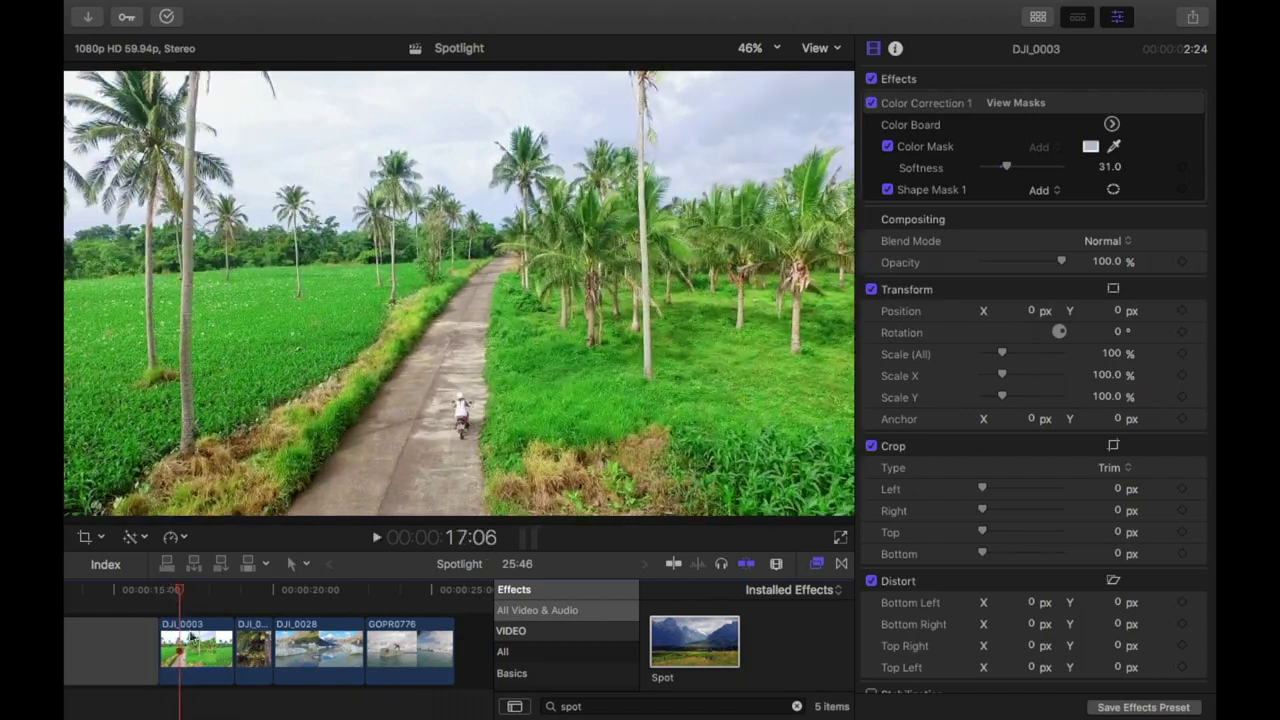
Apply Spot to DJI_0003, centred on the rider at frame bottom, radius 243.5, contrast 58.92.
click(194, 645)
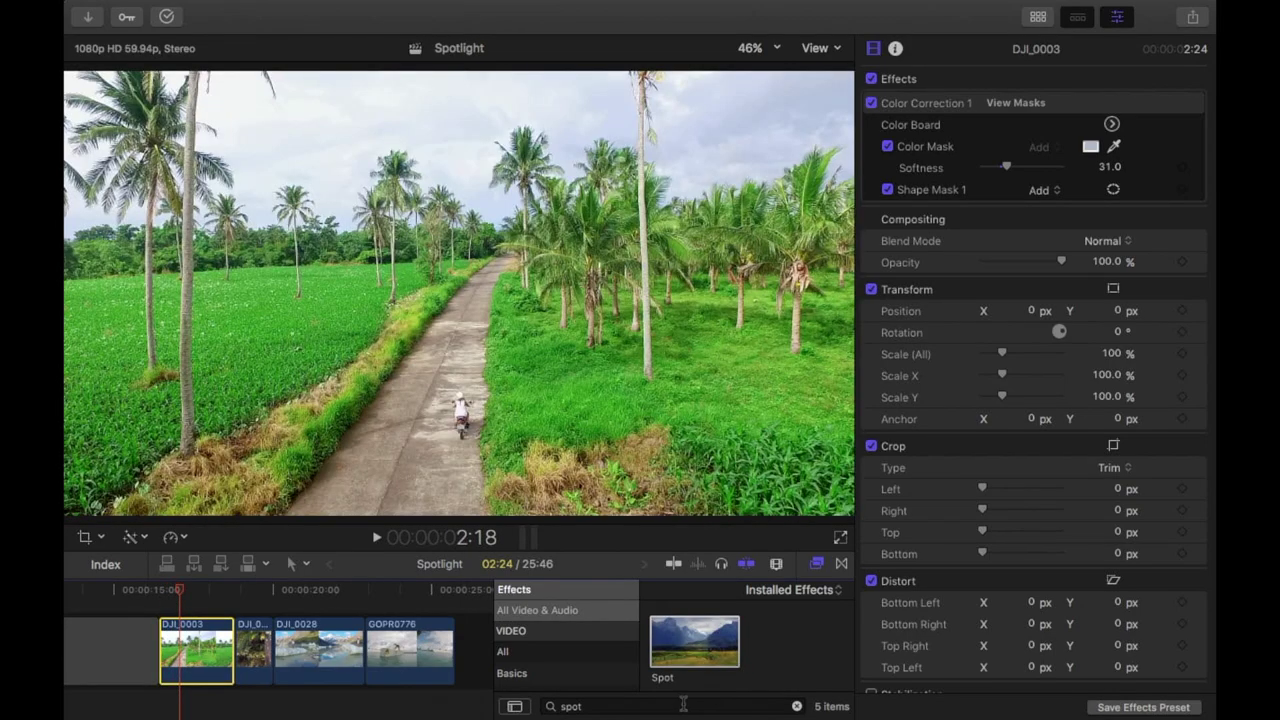
drag(686, 675, 204, 650)
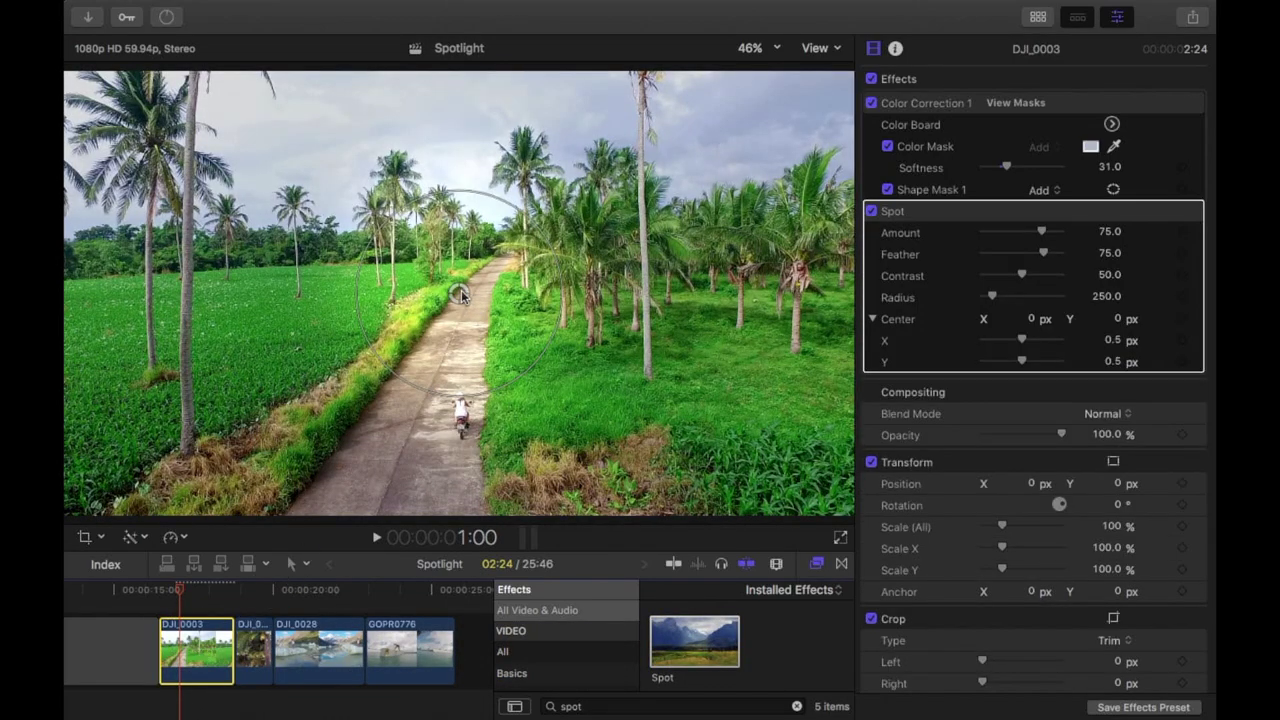
mouse_move(461, 296)
mouse_down()
mouse_move(429, 263)
mouse_move(522, 322)
mouse_move(486, 343)
mouse_move(426, 237)
mouse_move(351, 311)
mouse_move(570, 303)
mouse_move(357, 257)
mouse_move(503, 389)
mouse_move(531, 366)
mouse_move(422, 342)
mouse_move(497, 270)
mouse_move(507, 303)
mouse_move(474, 305)
mouse_up()
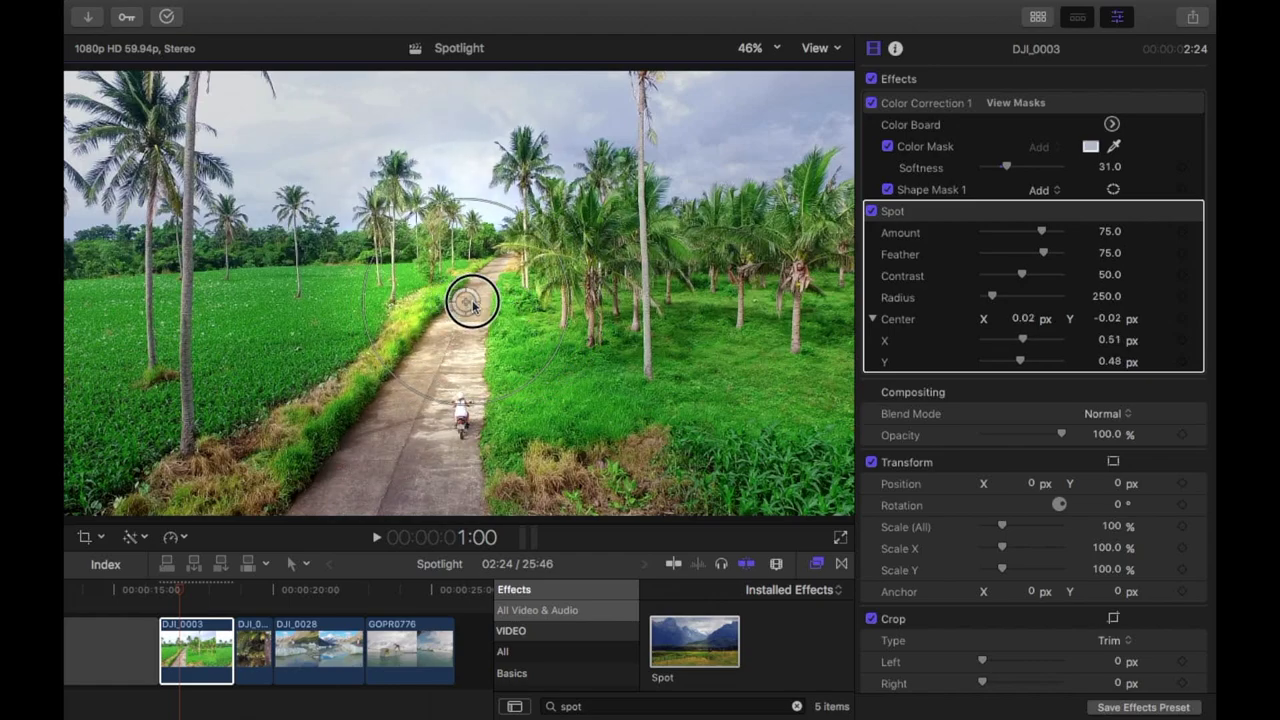
drag(474, 305, 478, 415)
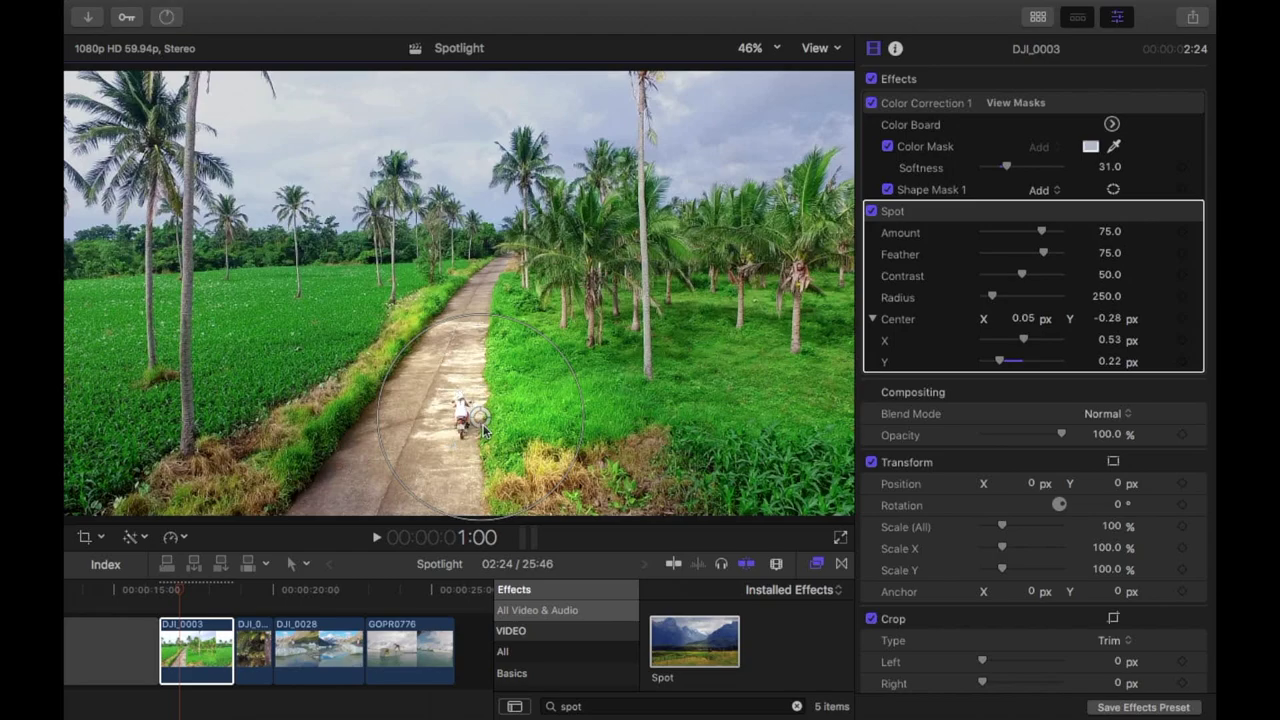
drag(482, 428, 409, 514)
drag(421, 401, 468, 420)
drag(1029, 277, 1043, 256)
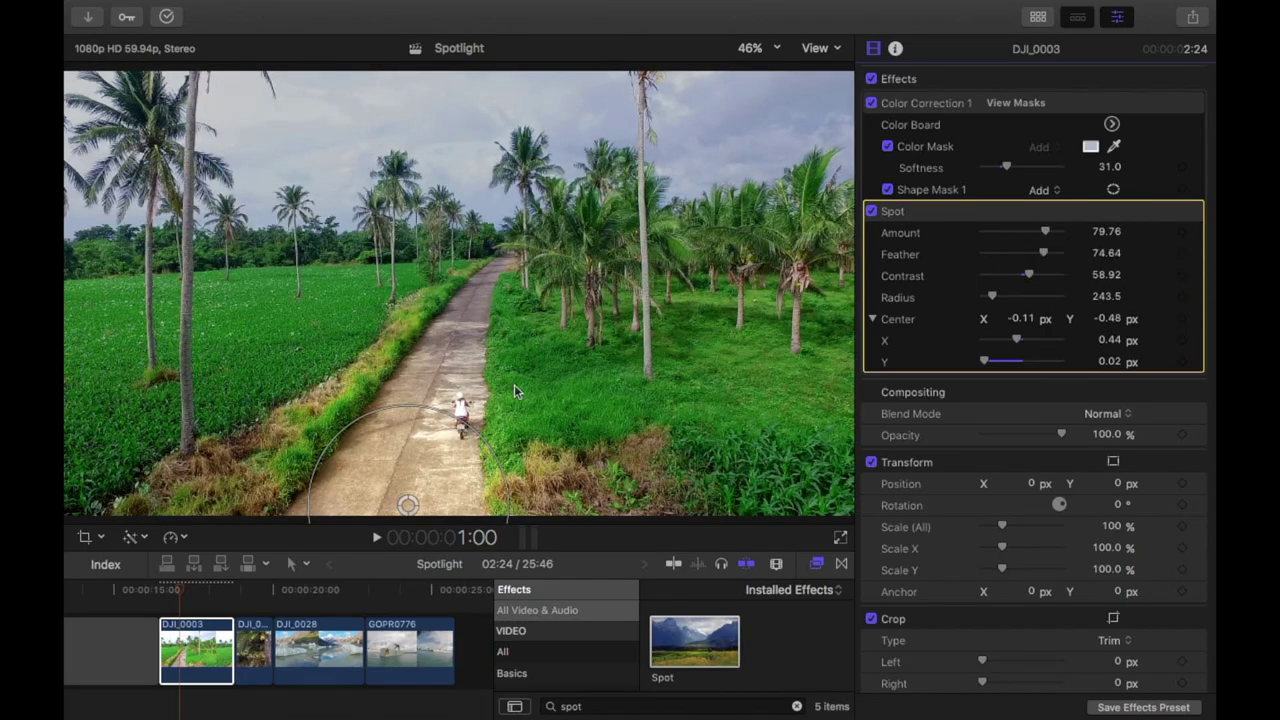
key(Up)
key(space)
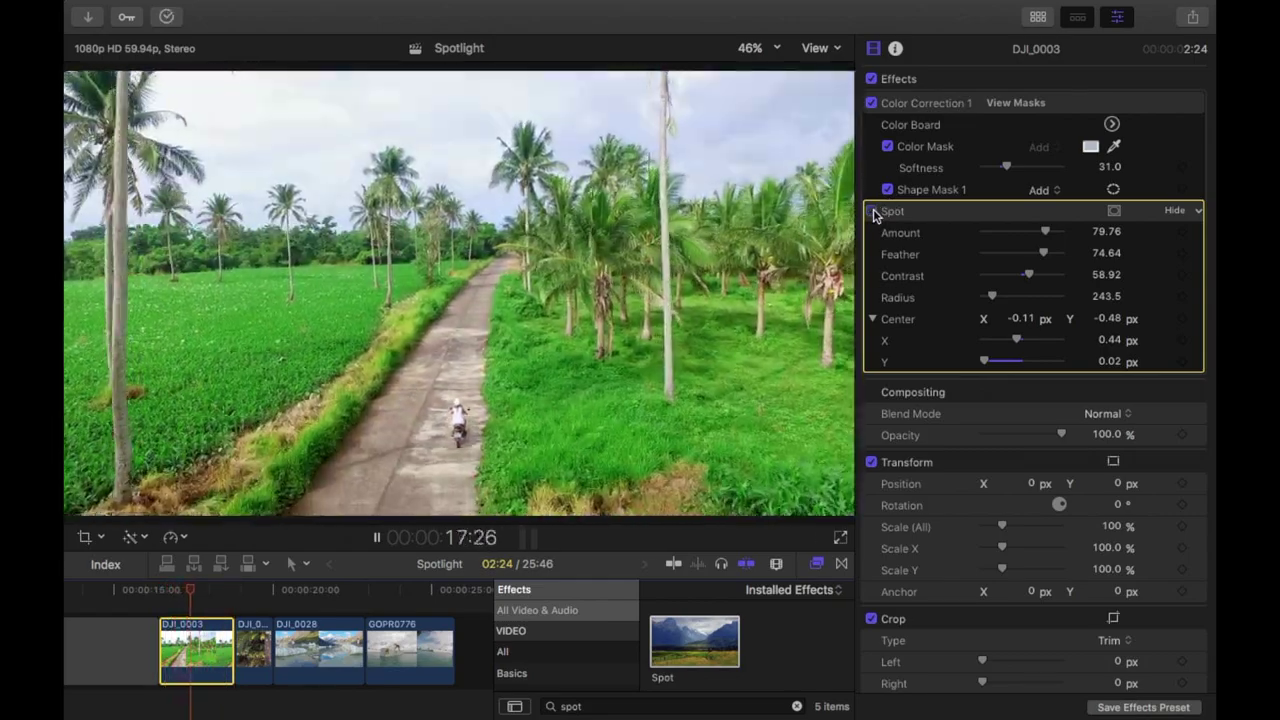
click(871, 211)
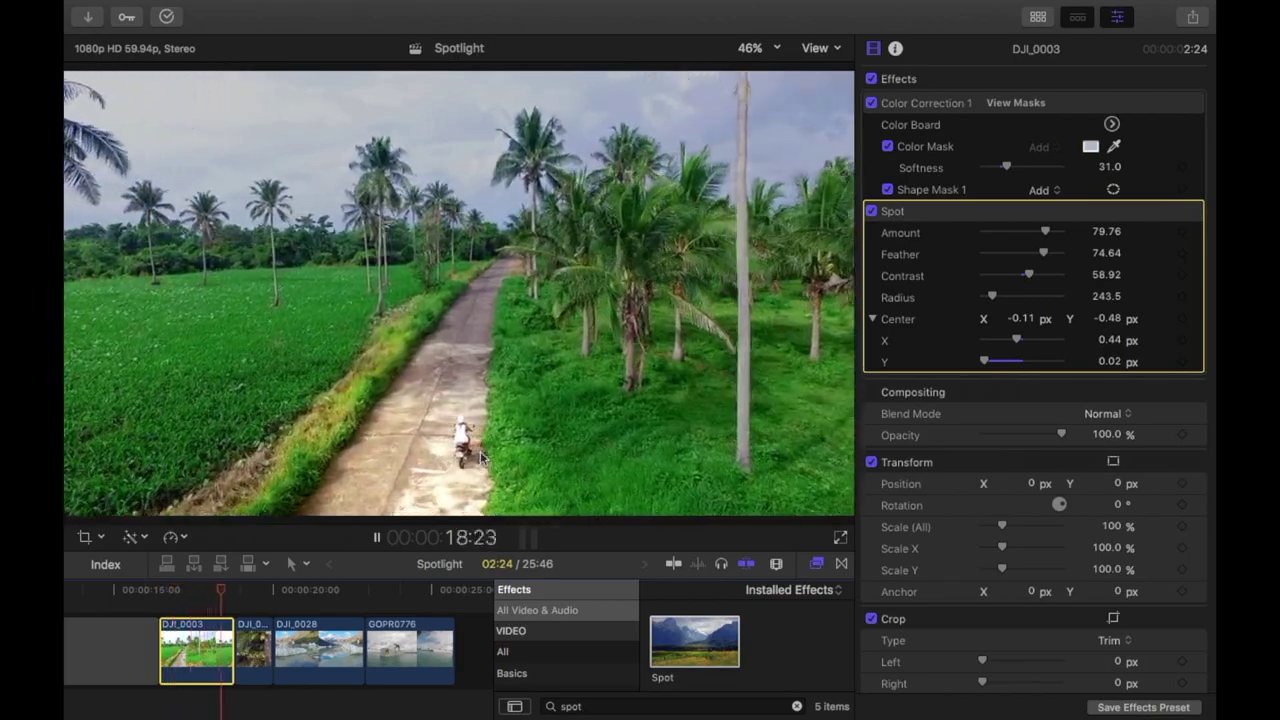
key(space)
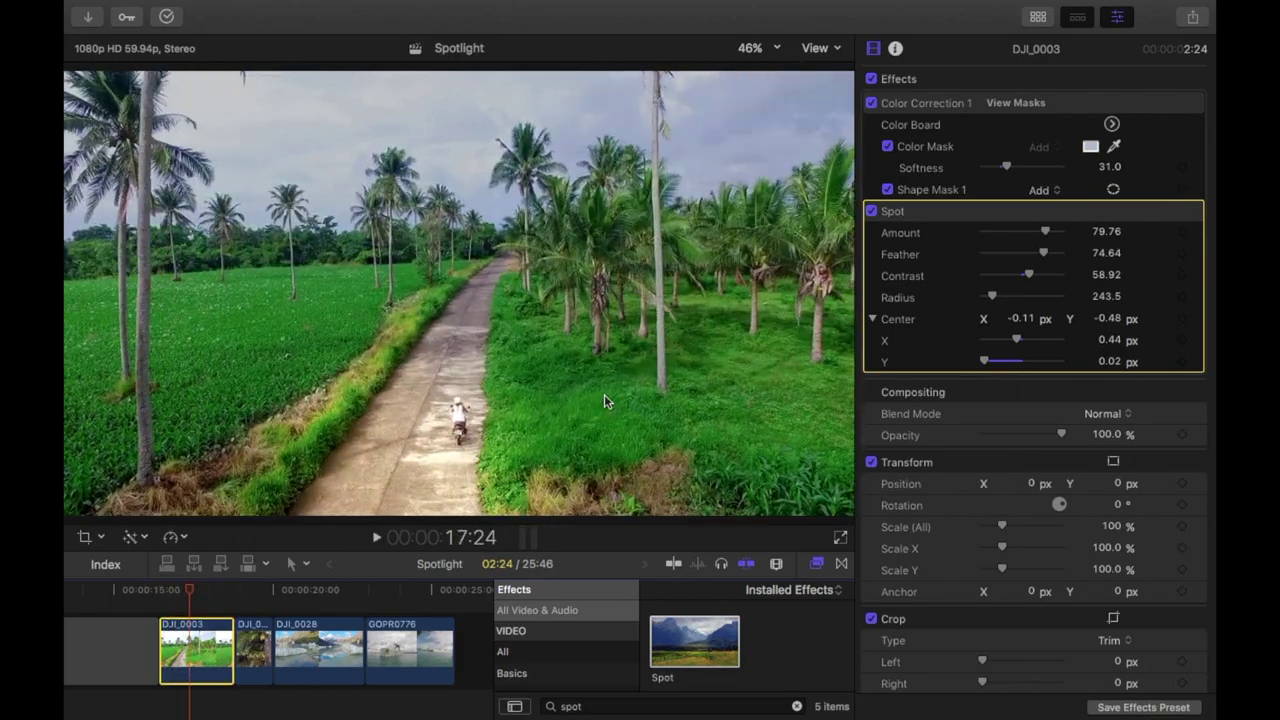
Apply Spot to DJI_0023 around the hiker: radius 162.1, Contrast 68.25, Amount 89.28.
click(253, 640)
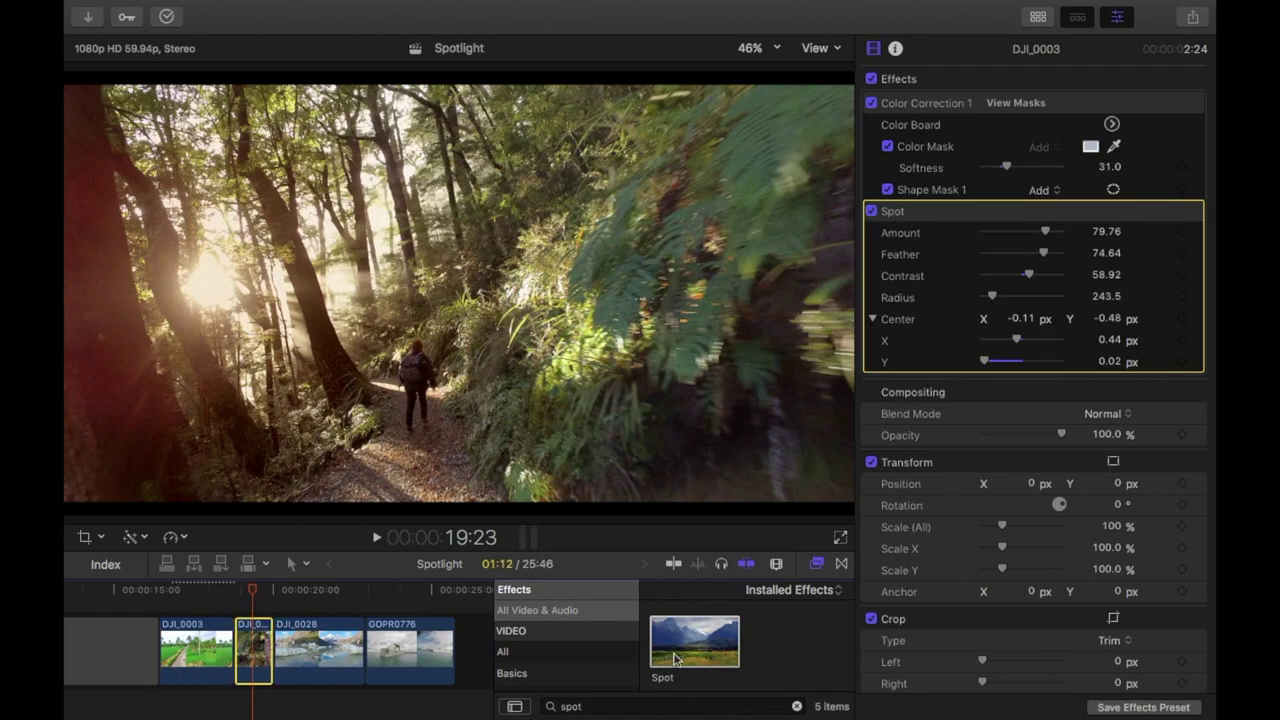
click(266, 640)
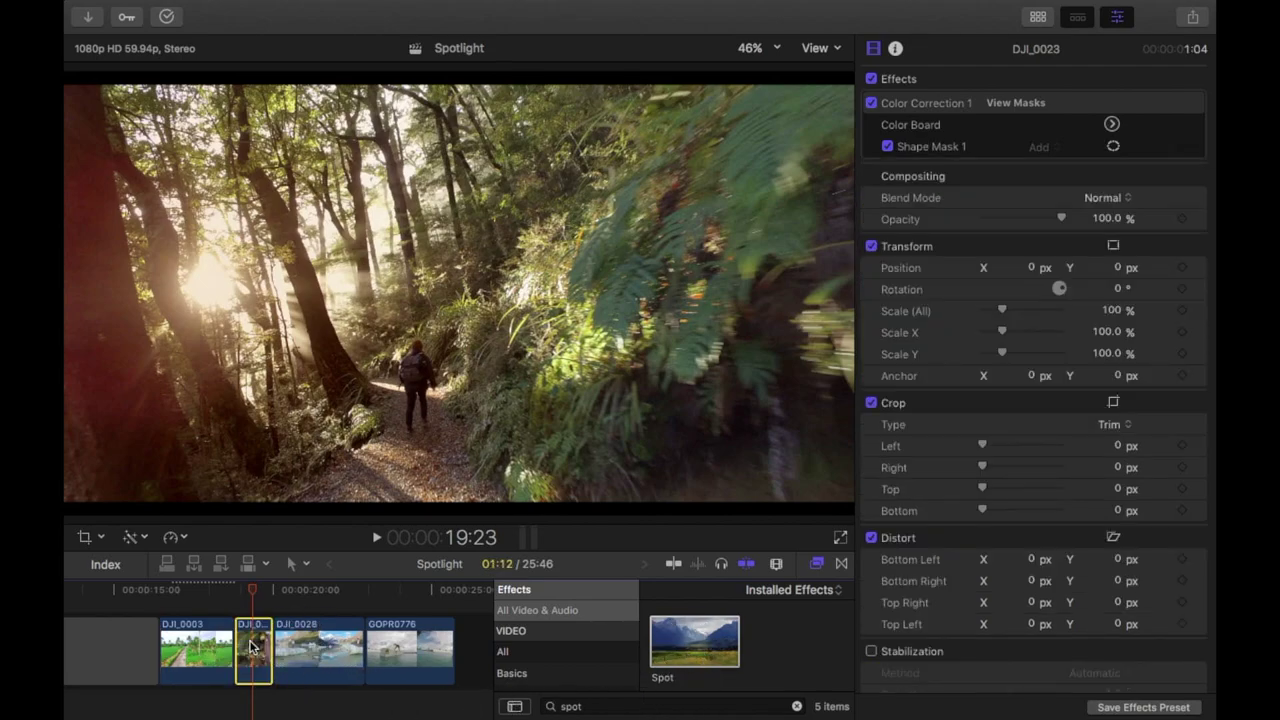
drag(252, 647, 253, 646)
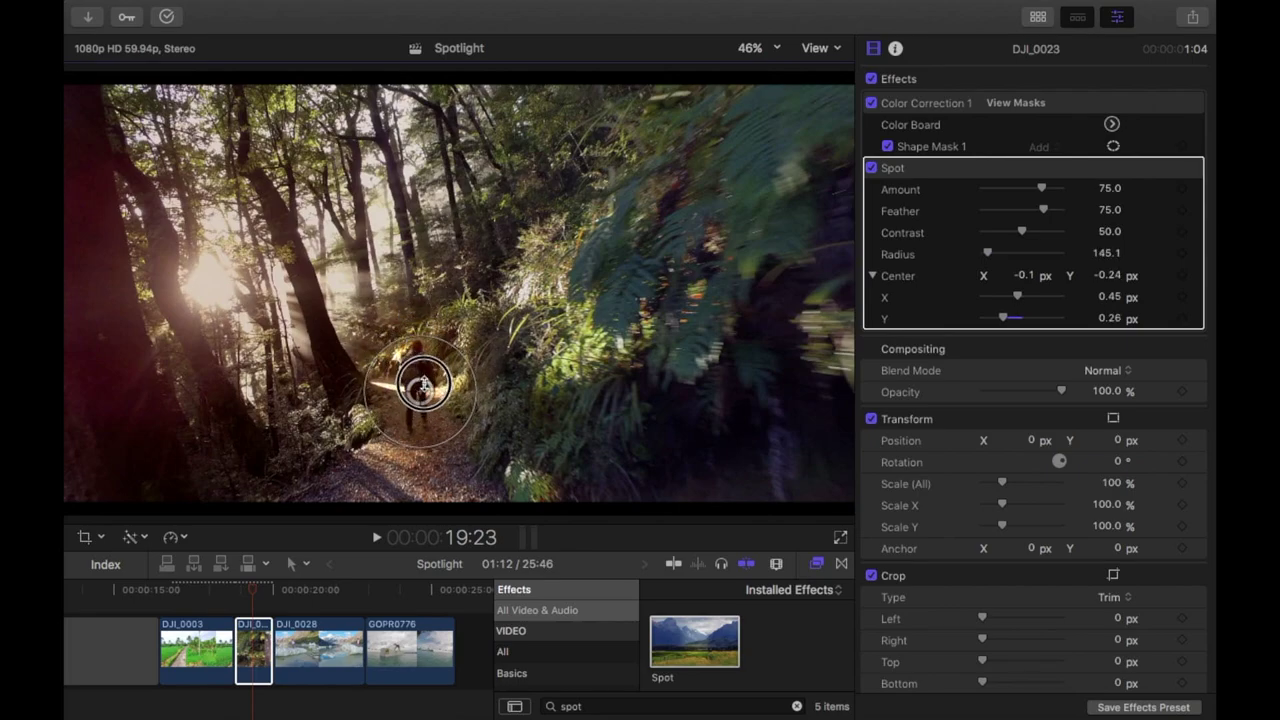
drag(475, 374, 467, 374)
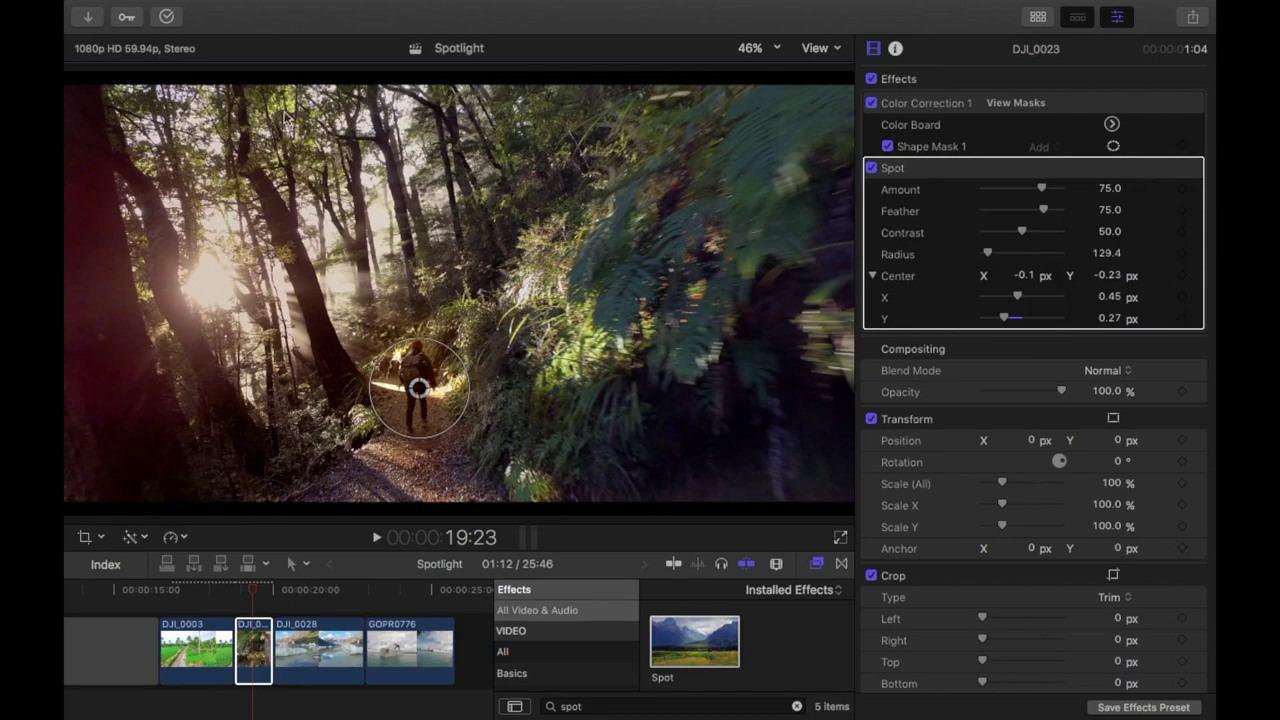
drag(434, 423, 391, 398)
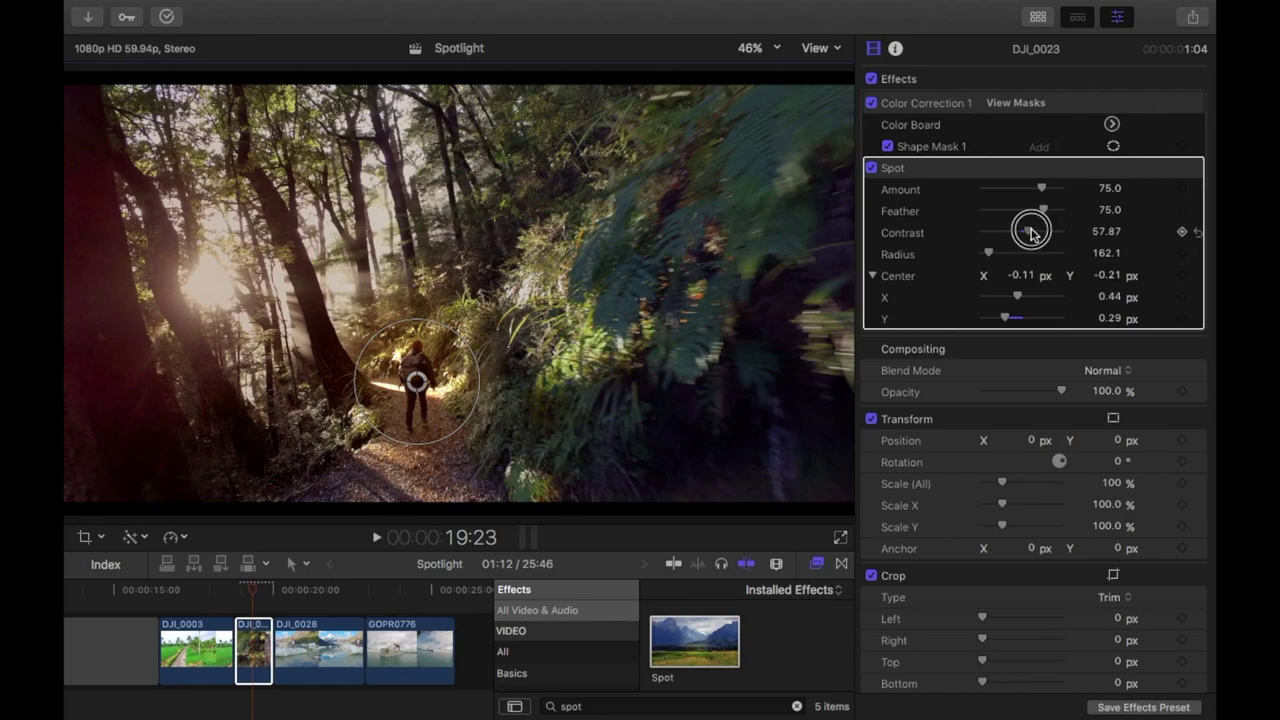
drag(1035, 232, 1077, 237)
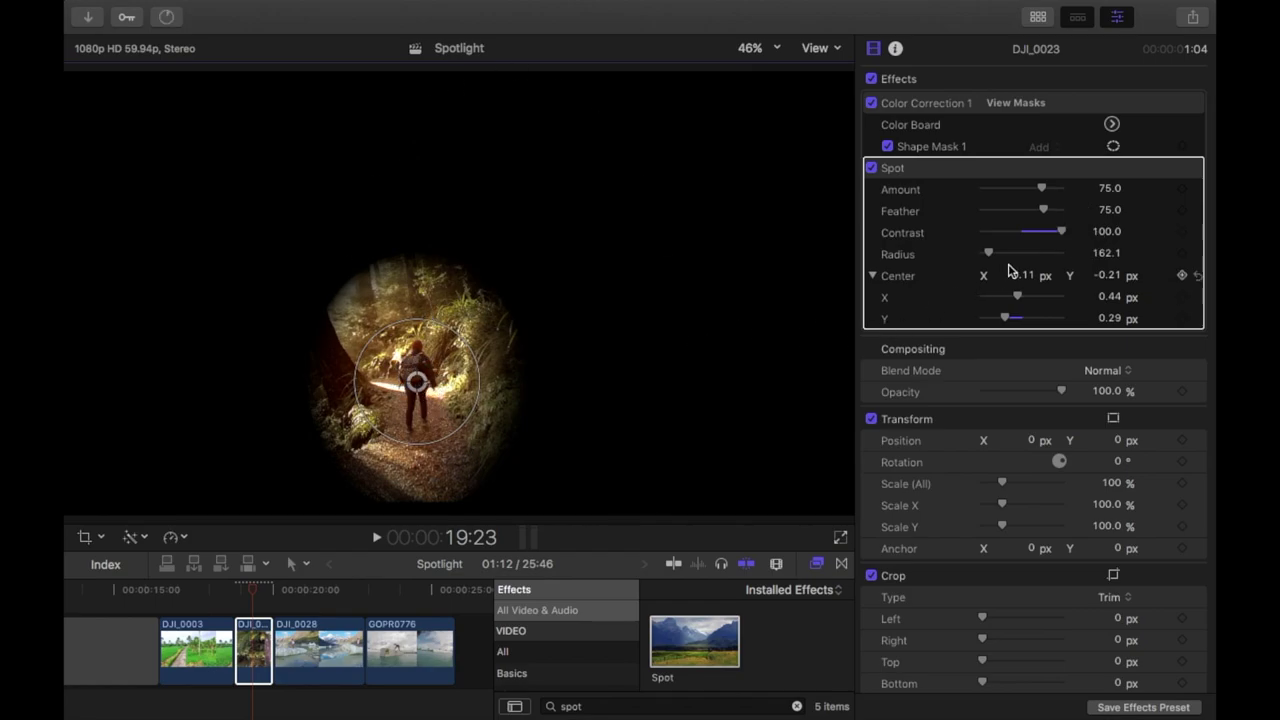
drag(1062, 237, 1055, 197)
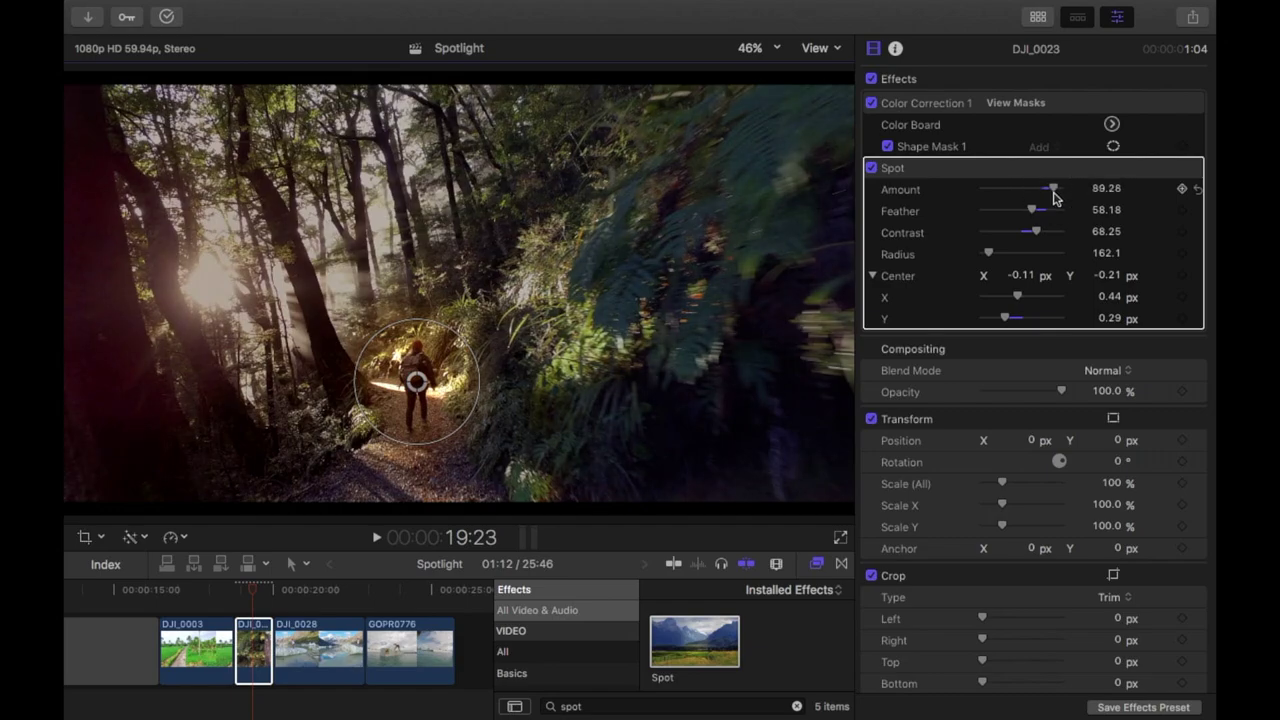
Preview DJI_0023 with its Spot effect re-enabled, then select clip DJI_0028.
click(240, 652)
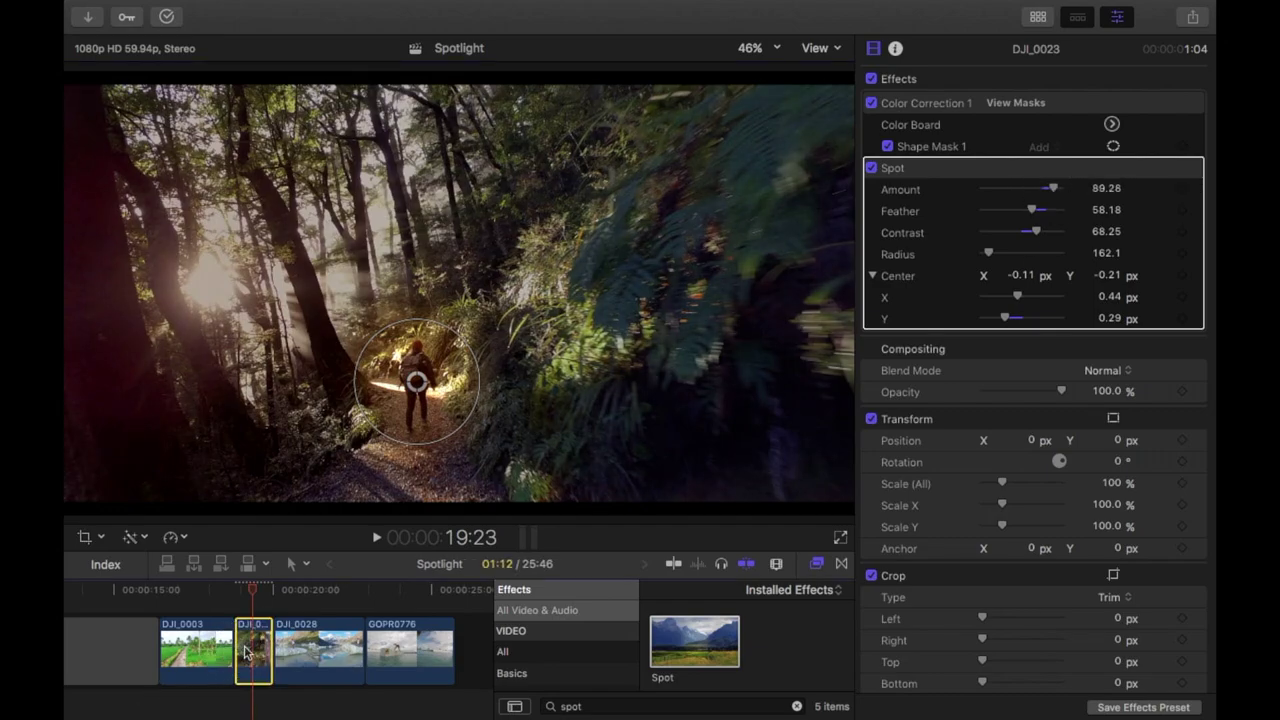
key(space)
click(871, 168)
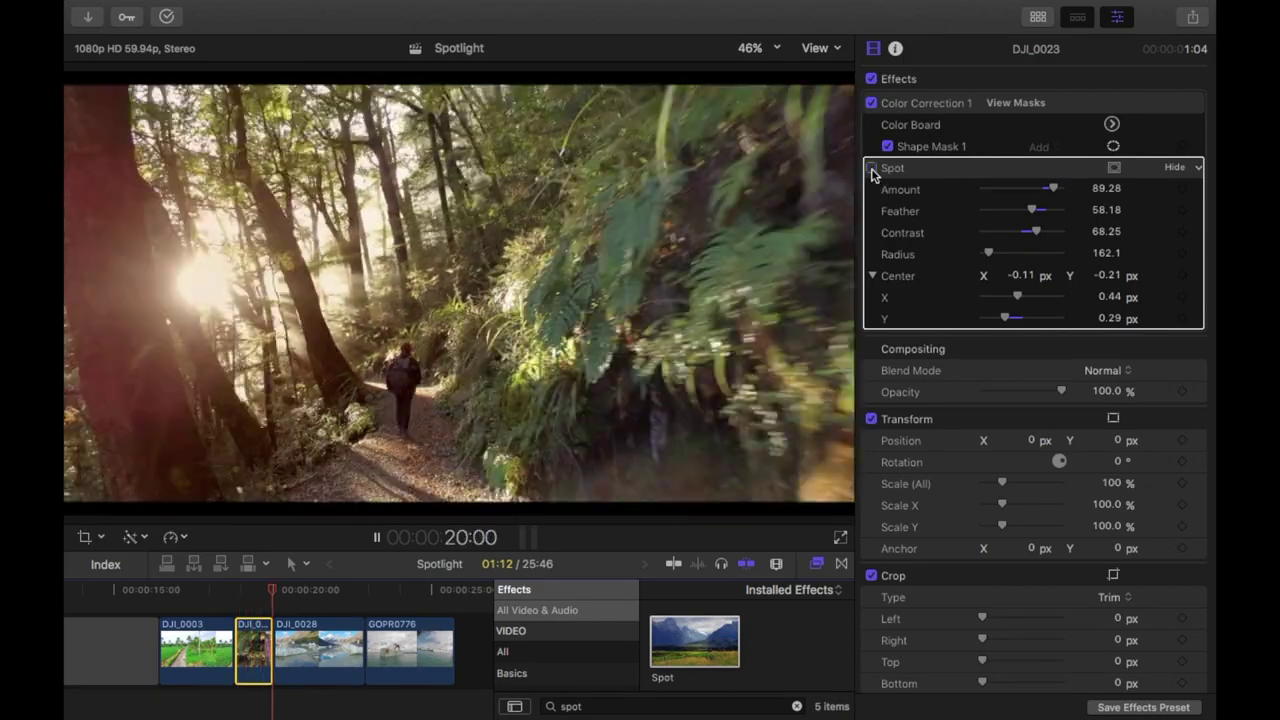
click(871, 168)
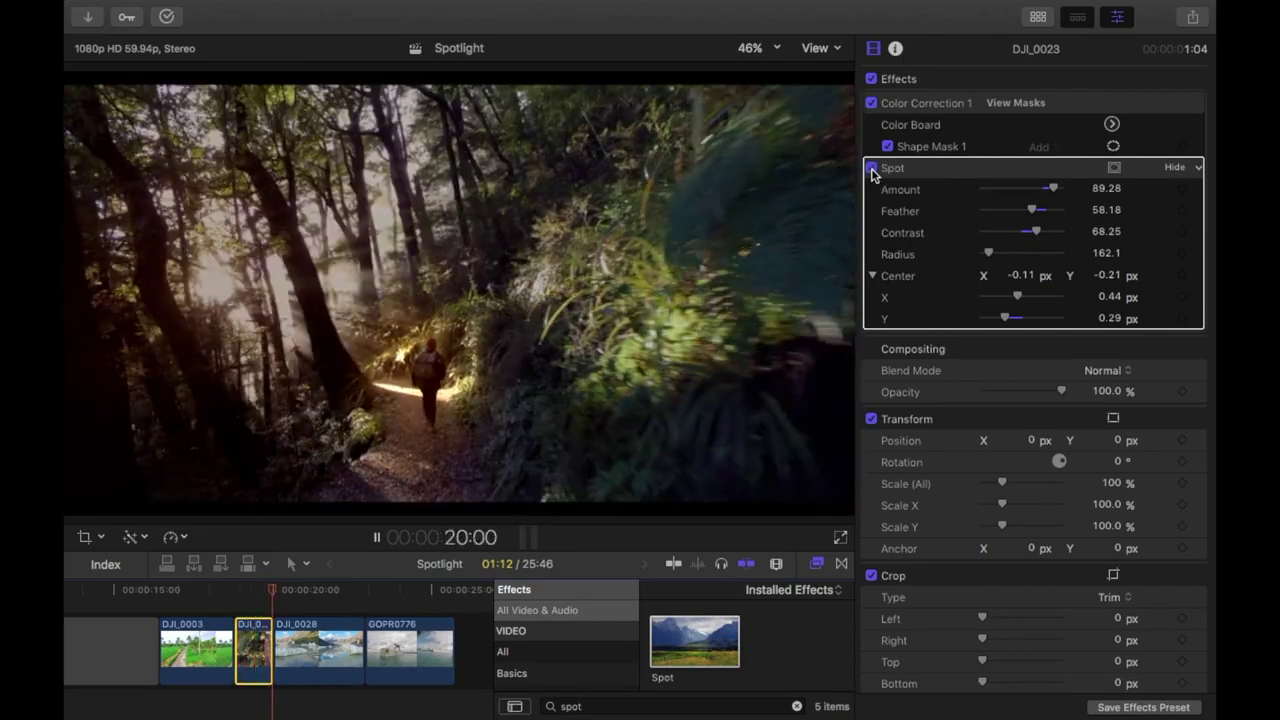
click(314, 634)
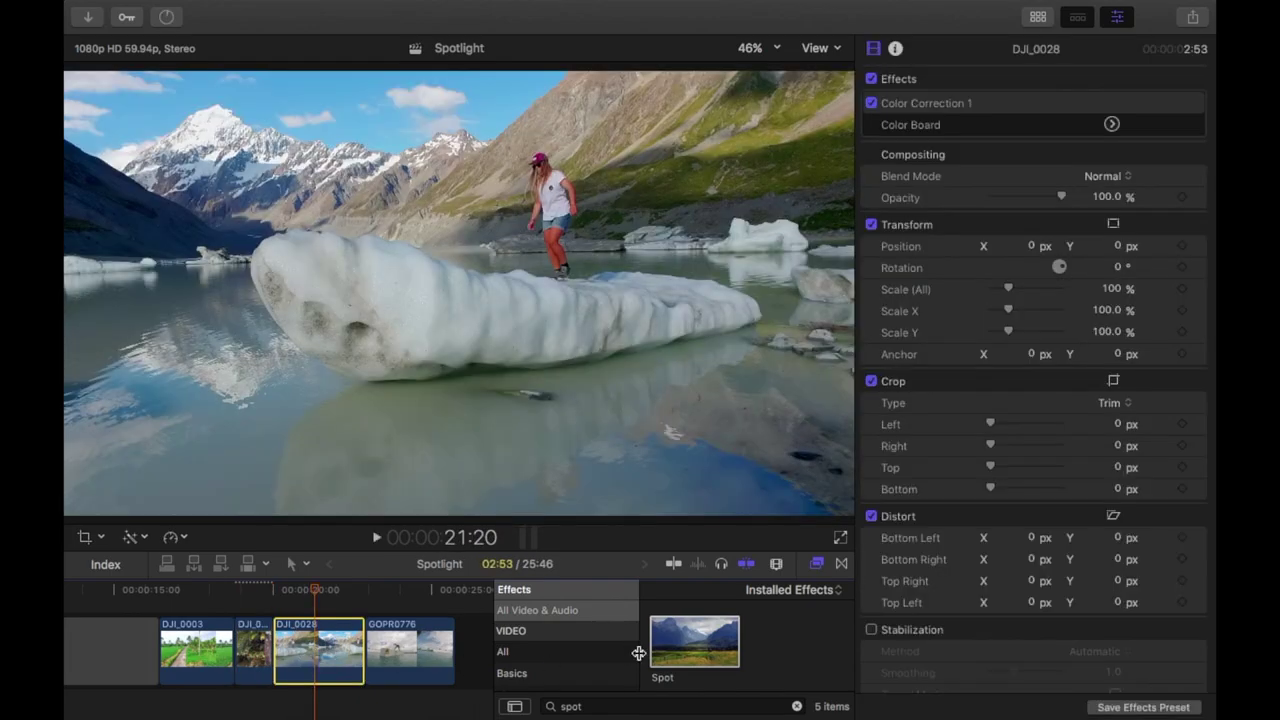
Apply Spot to DJI_0028, widened to radius 657.1 over the woman, Amount 88.93, Contrast 69.26.
drag(694, 685, 301, 651)
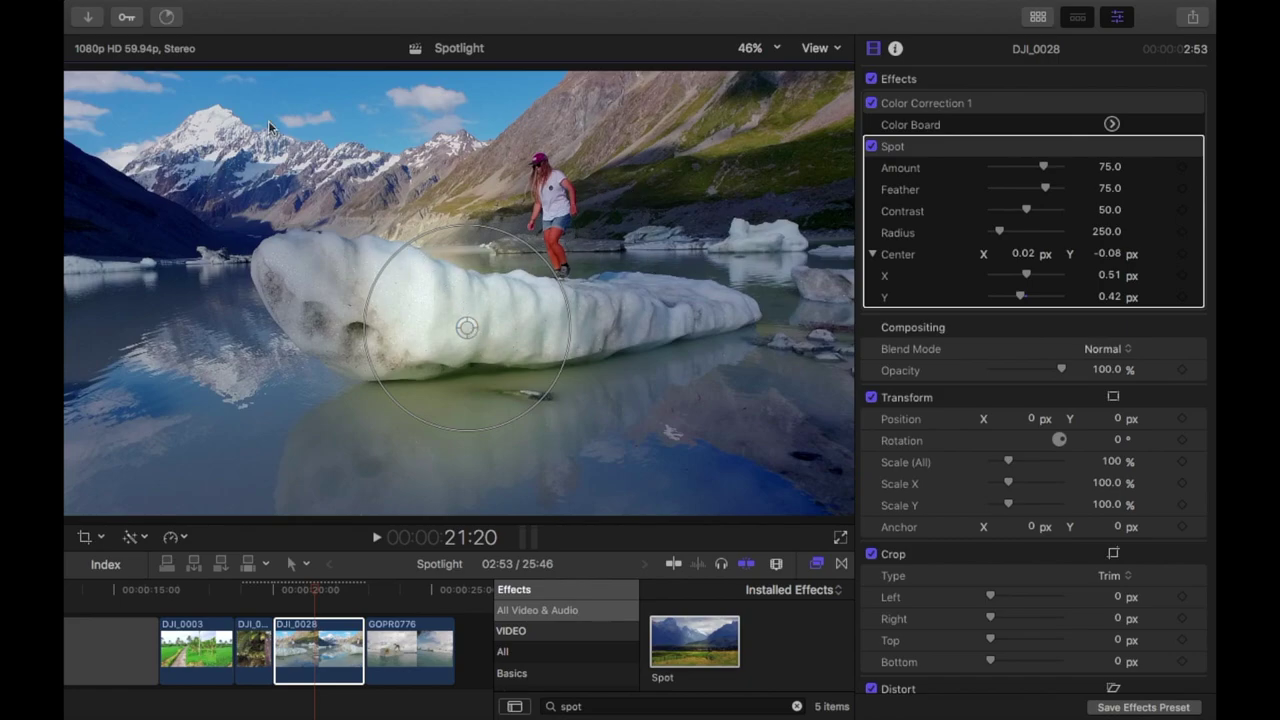
drag(570, 343, 676, 343)
drag(467, 327, 582, 412)
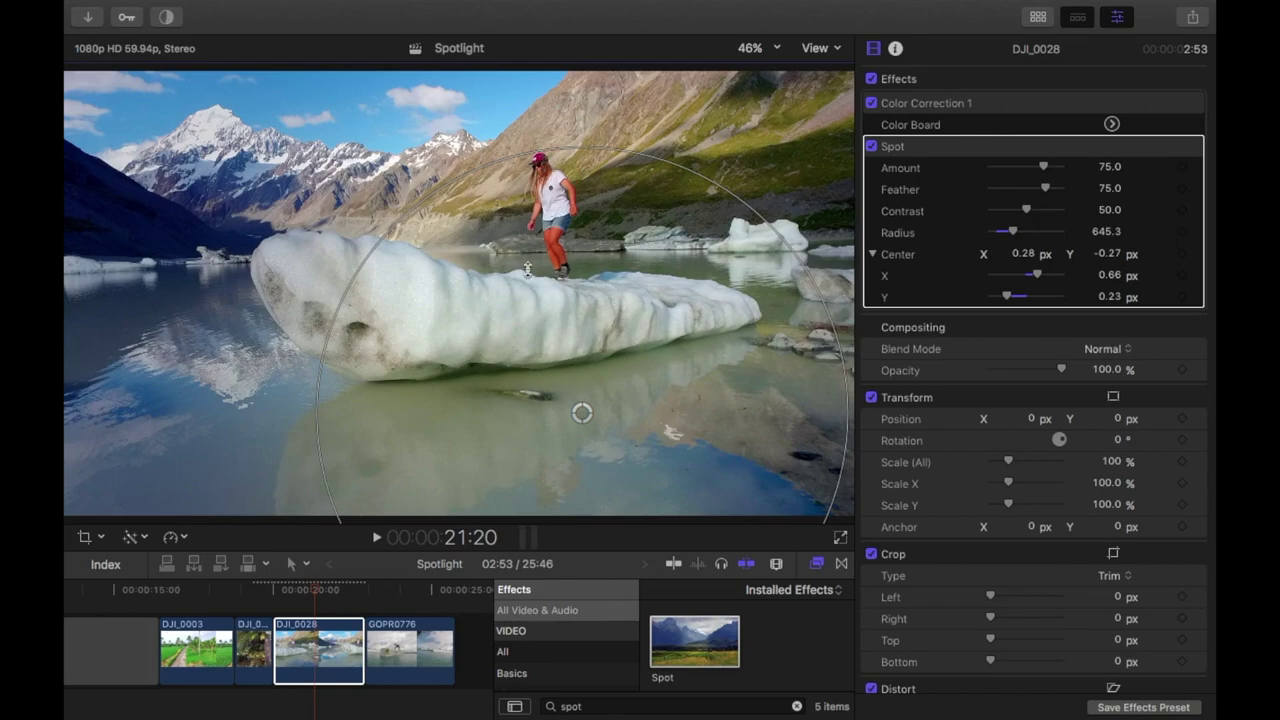
drag(395, 242, 370, 242)
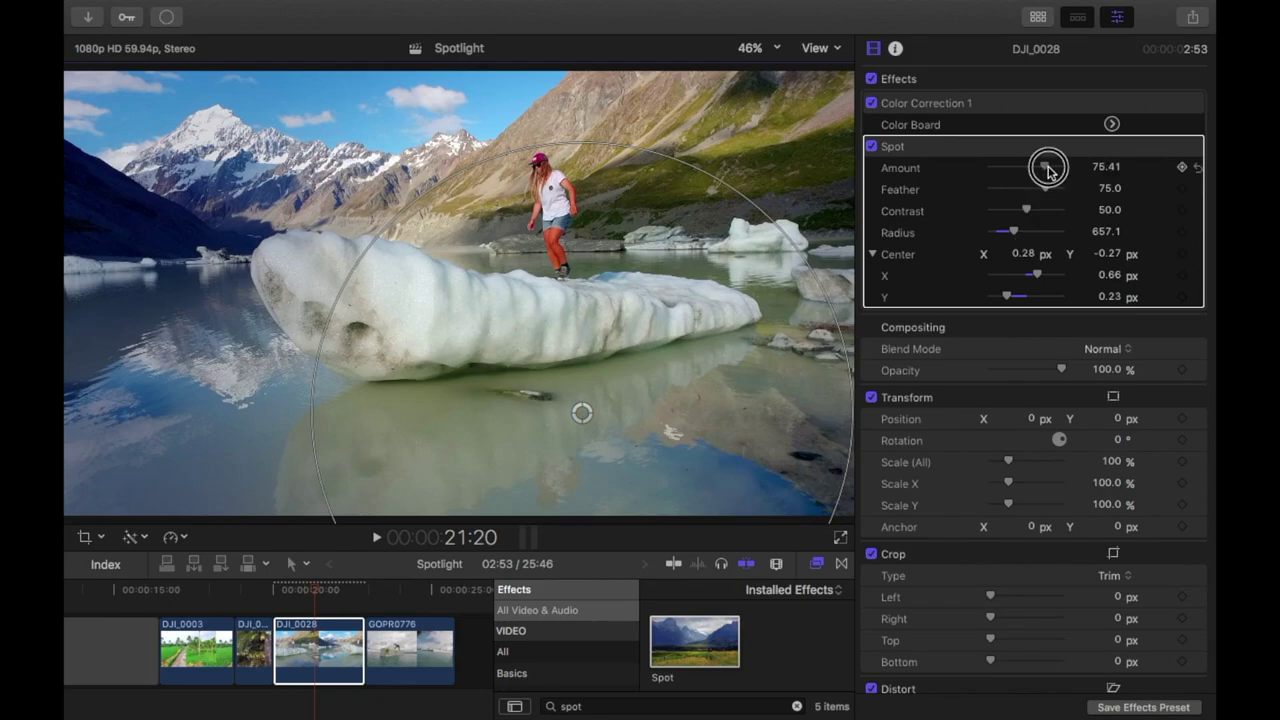
drag(1048, 171, 1058, 173)
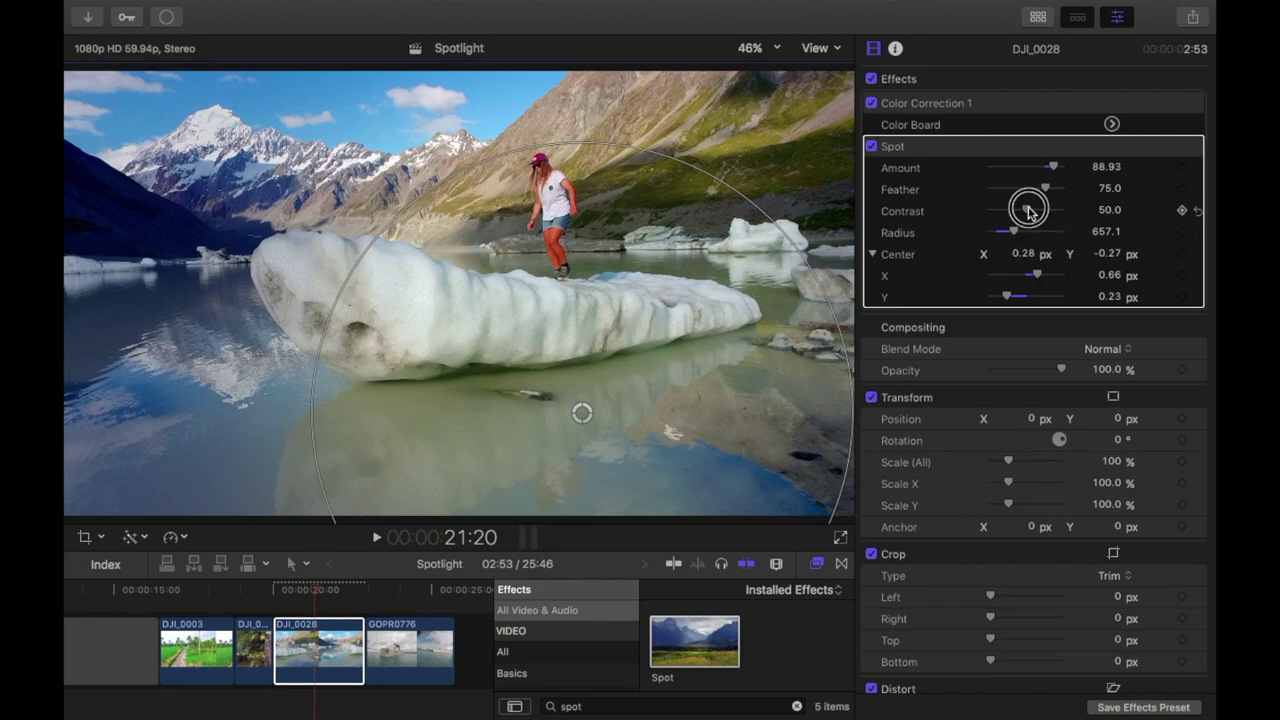
drag(1028, 210, 1040, 212)
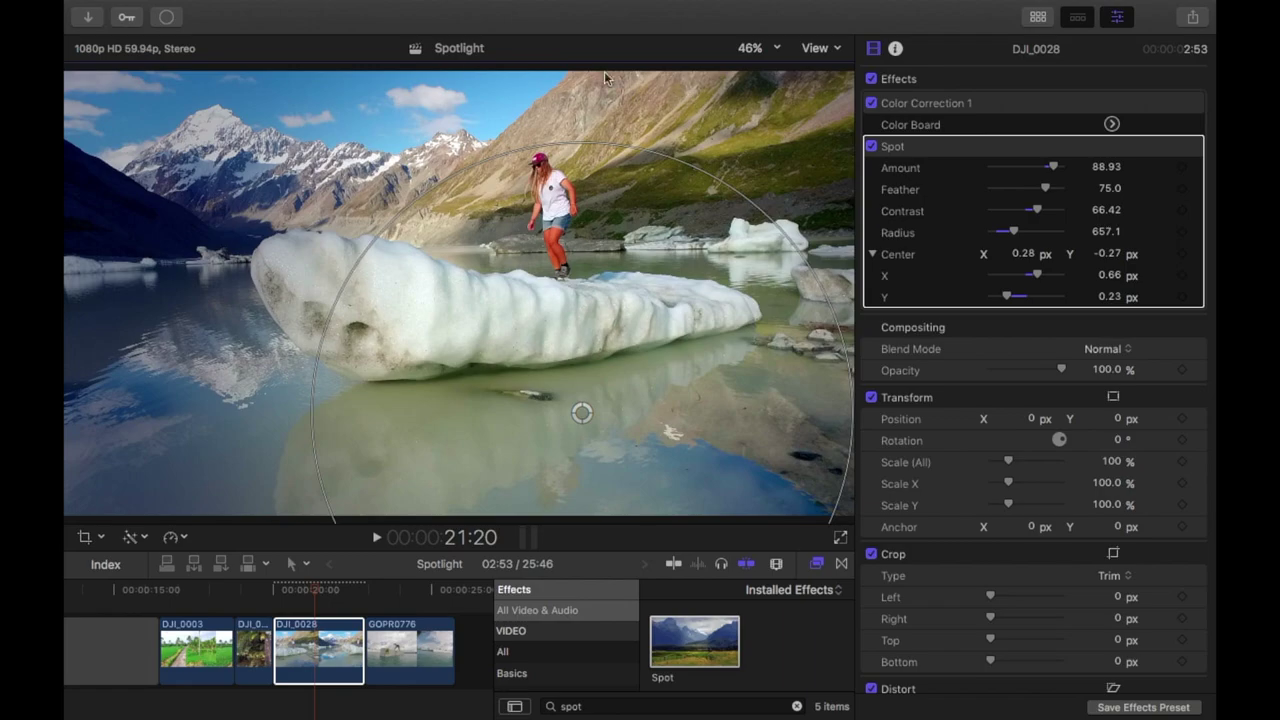
key(space)
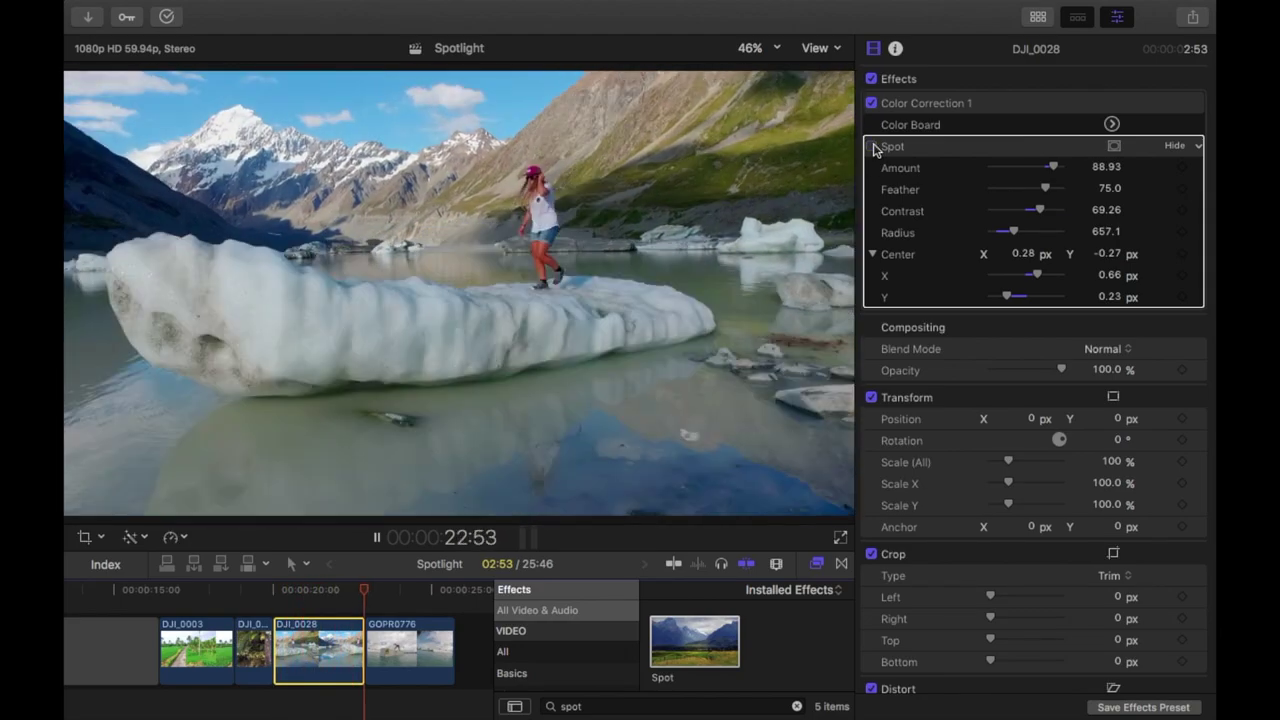
key(space)
scroll(420, 615, right, 3)
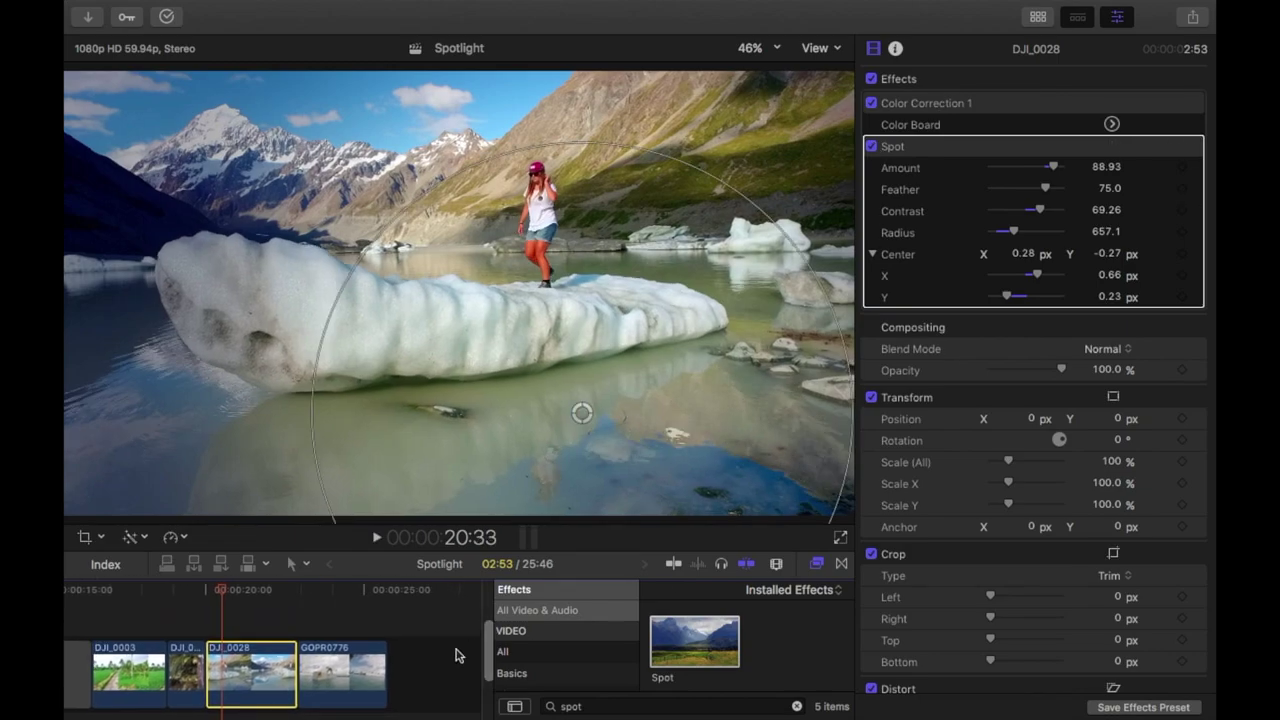
click(339, 666)
Apply Spot to GOPR0776: radius 408.4, Amount 86.88, Contrast 58.9, Feather 84.96.
drag(713, 641, 342, 668)
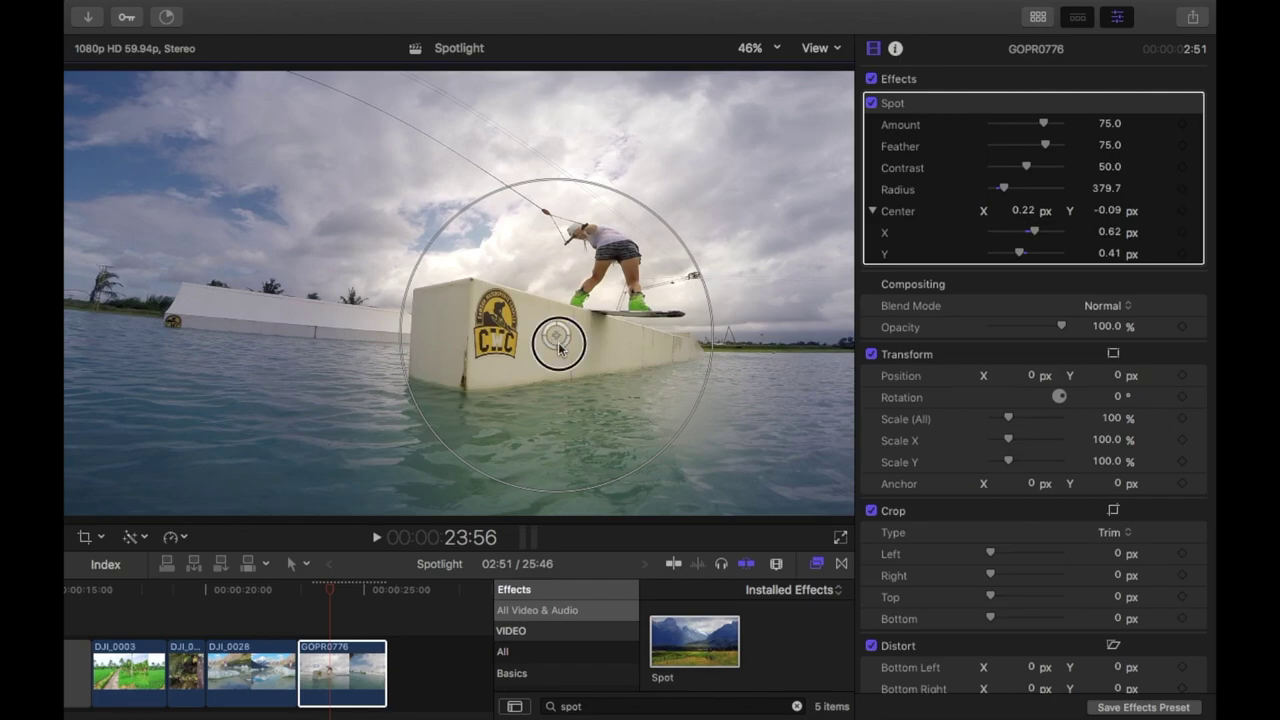
drag(559, 347, 554, 346)
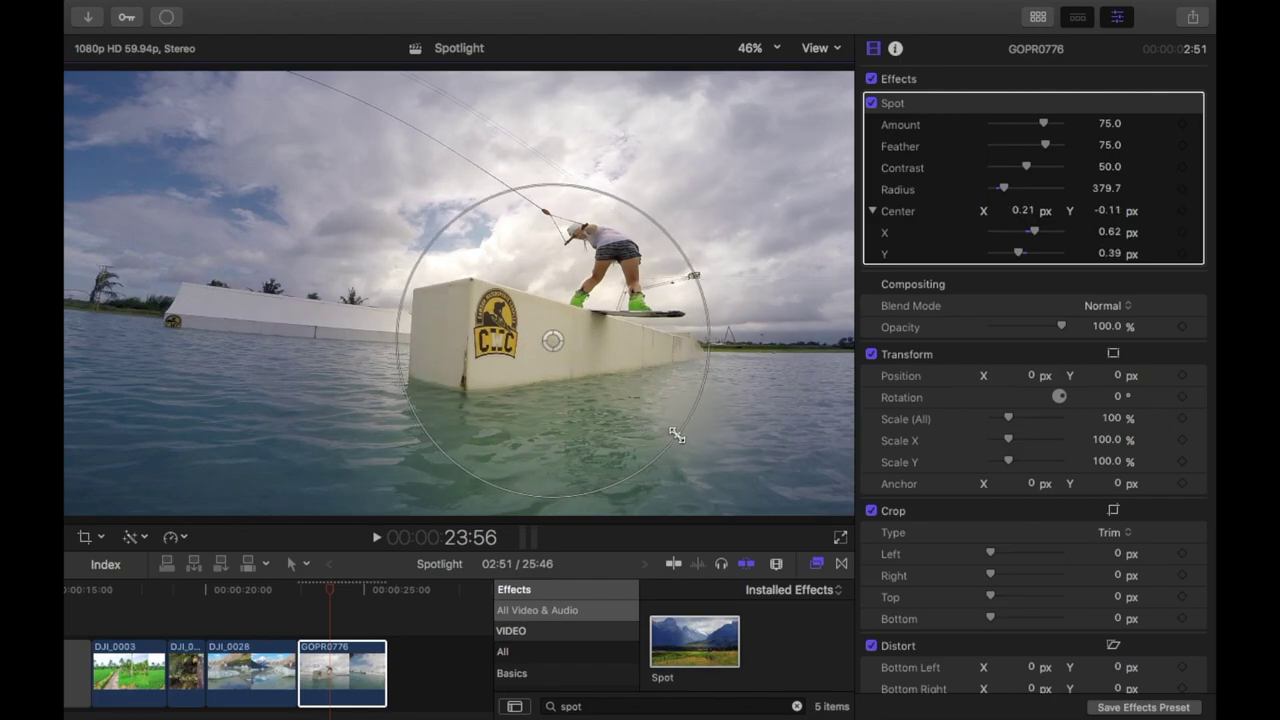
drag(676, 435, 685, 442)
click(327, 598)
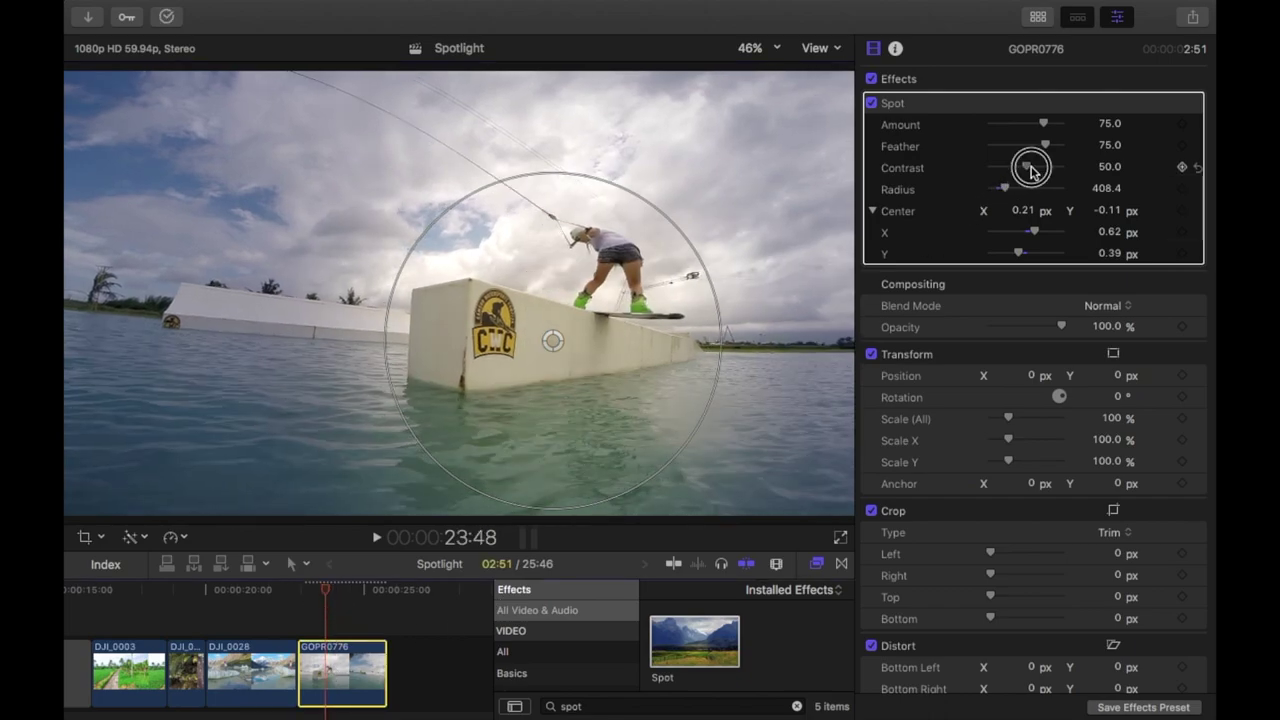
drag(1031, 170, 1041, 174)
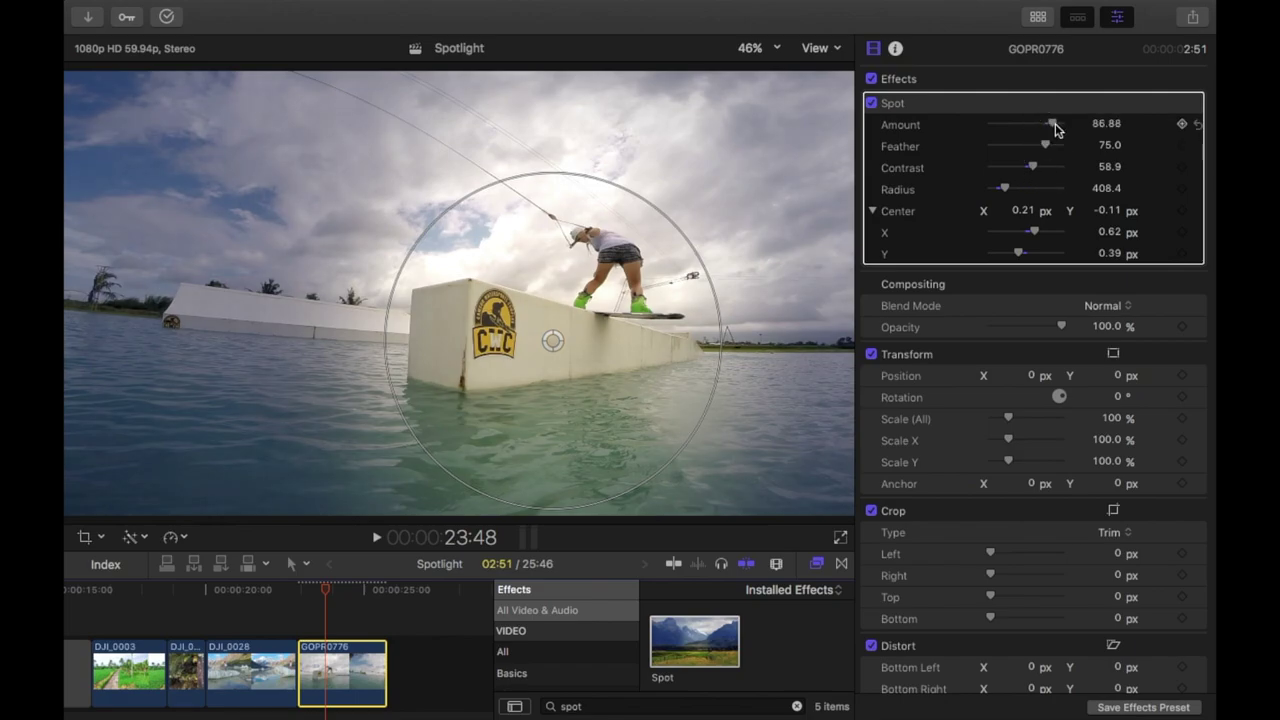
drag(1046, 146, 1055, 150)
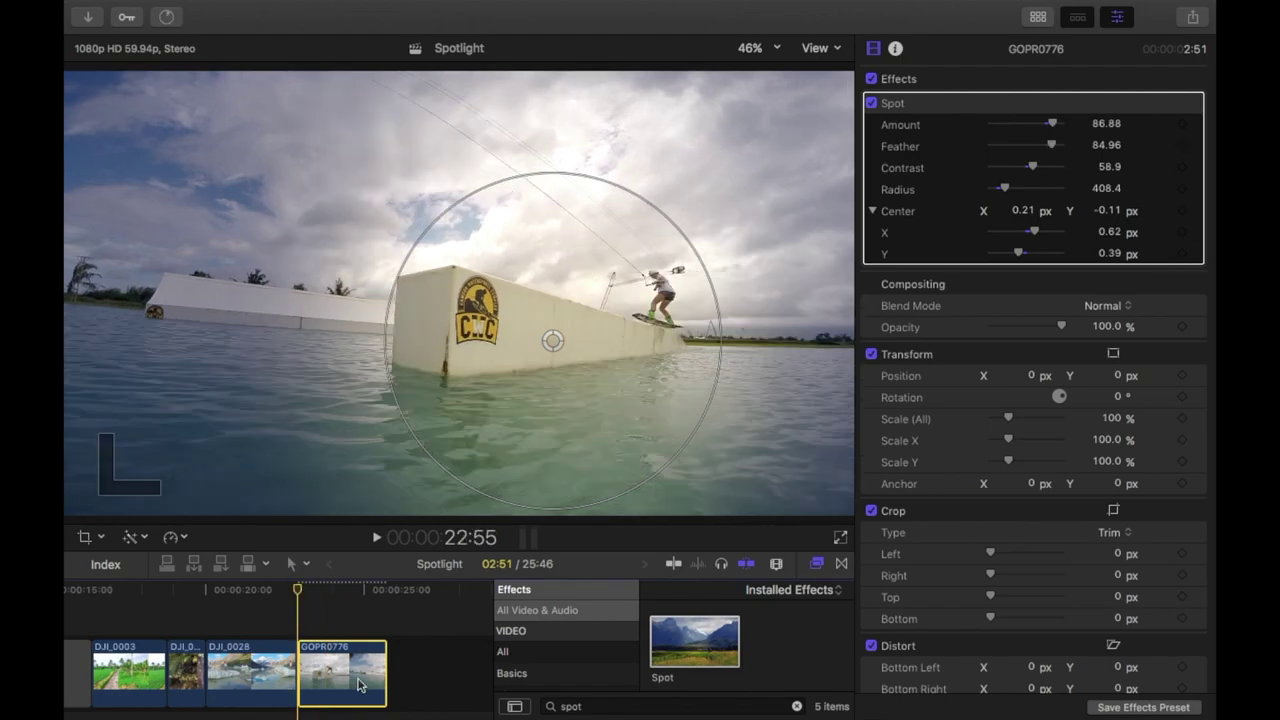
Switch GOPR0776's Spot effect off during playback for comparison, then back on.
click(872, 104)
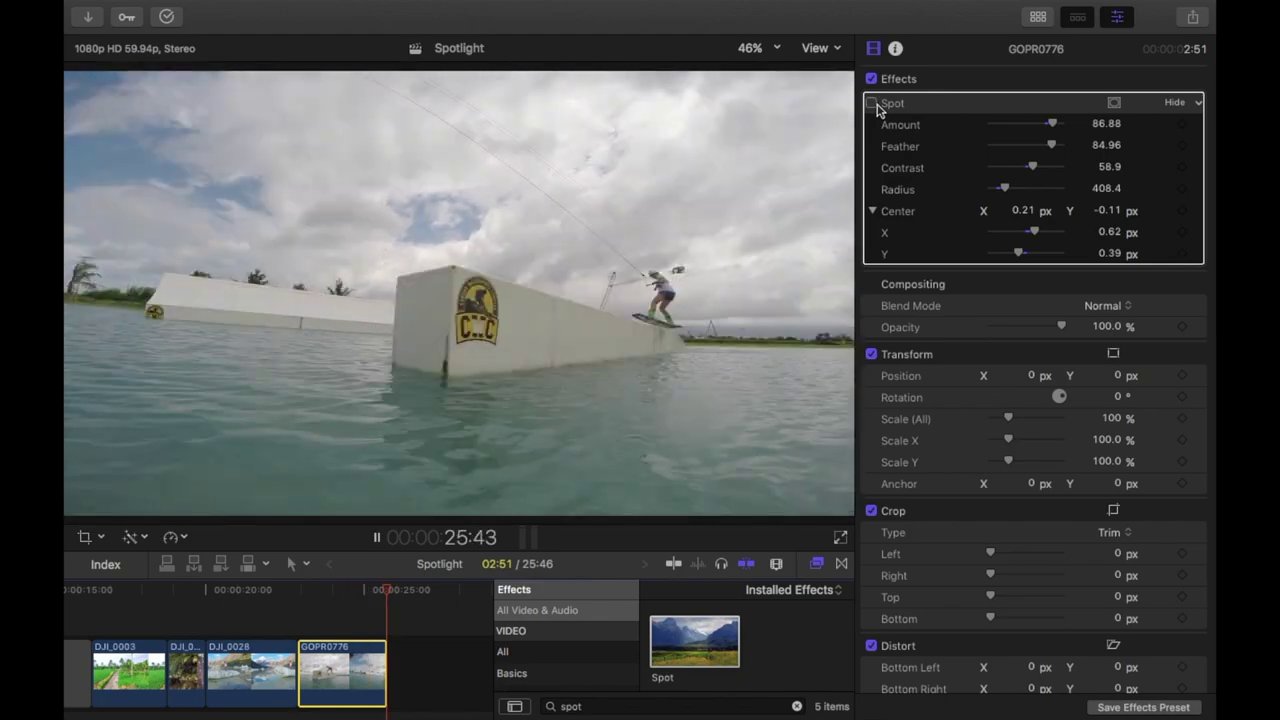
click(872, 104)
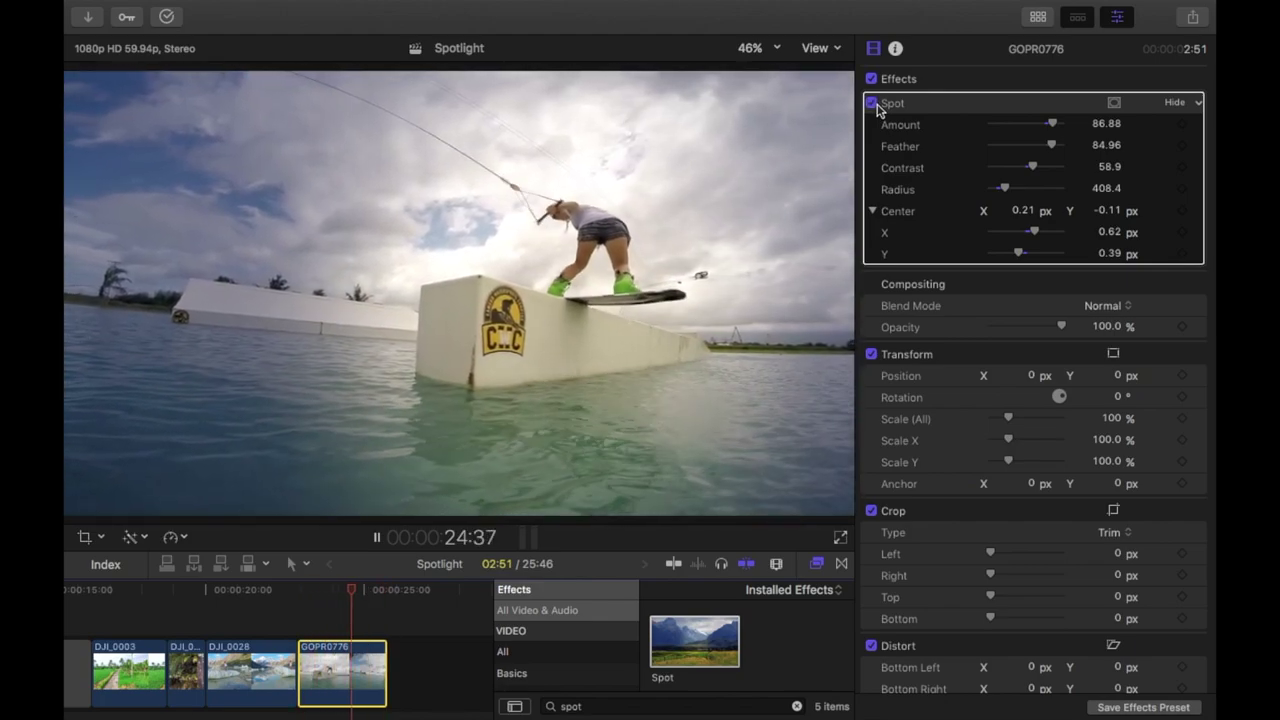